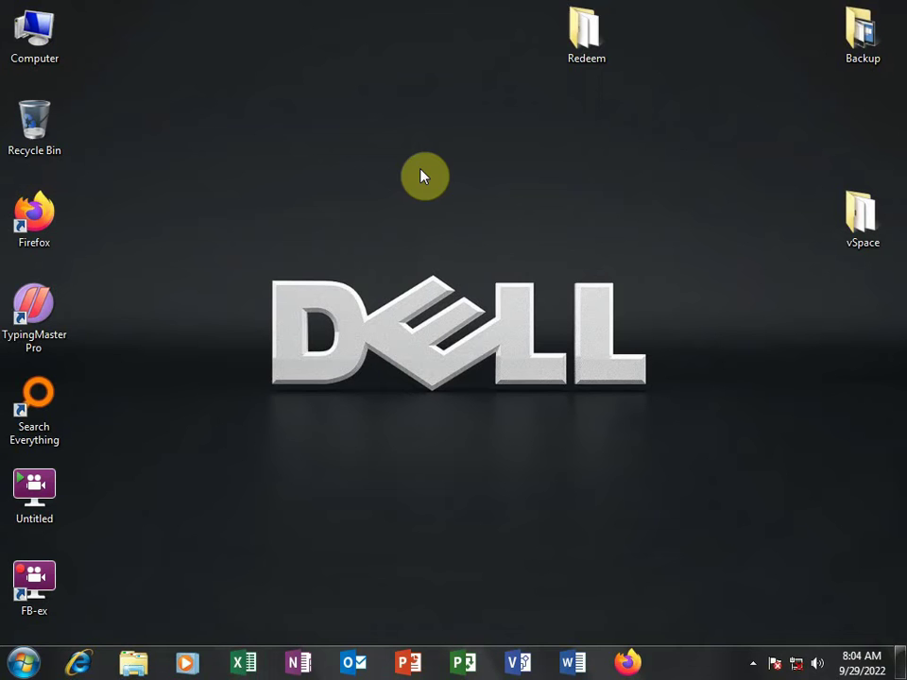
# Step: Merge the take ownership file from the desktop's Redeem folder into the registry and close the folder
pyautogui.moveTo(592, 32); pyautogui.dragTo(450, 238)
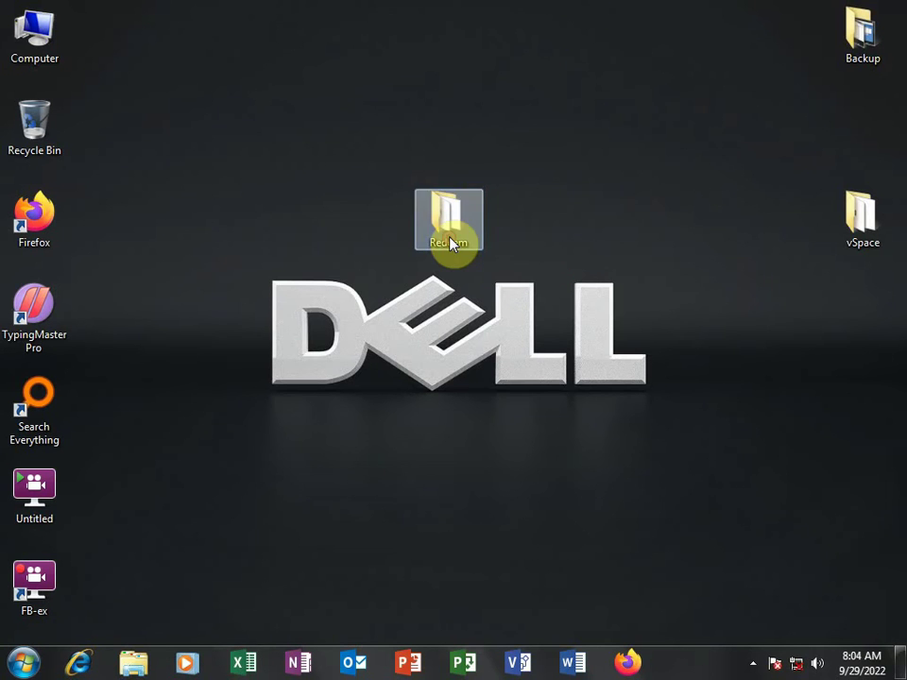
pyautogui.doubleClick(451, 236)
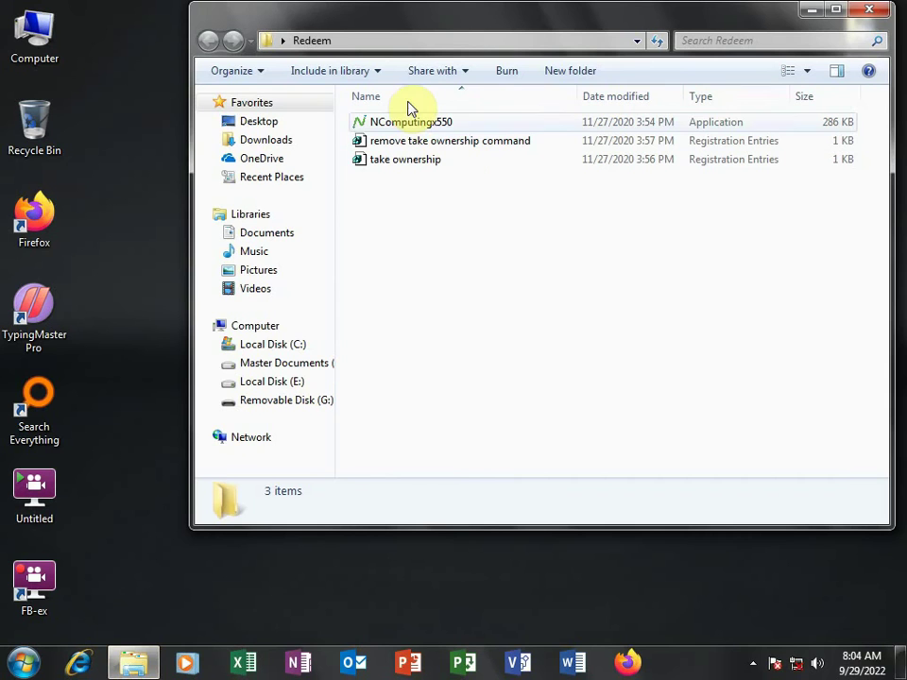
pyautogui.click(419, 168)
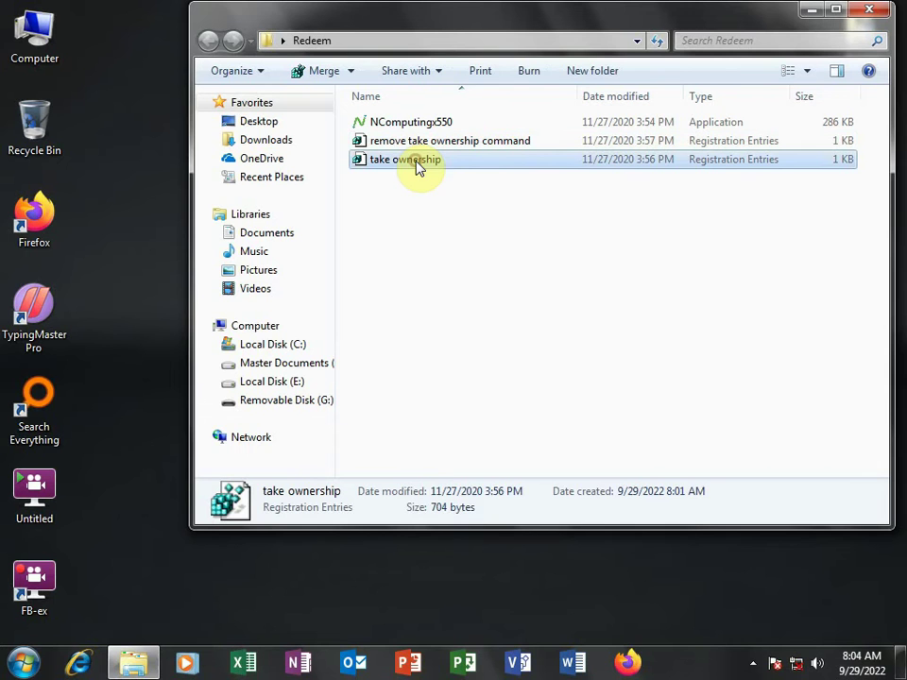
pyautogui.rightClick(417, 168)
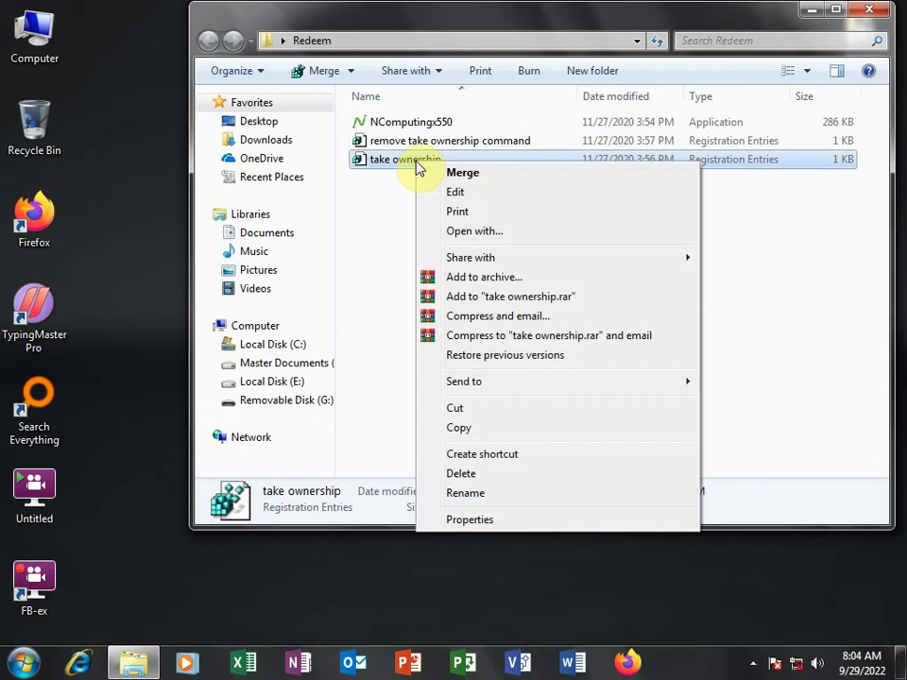
pyautogui.click(464, 174)
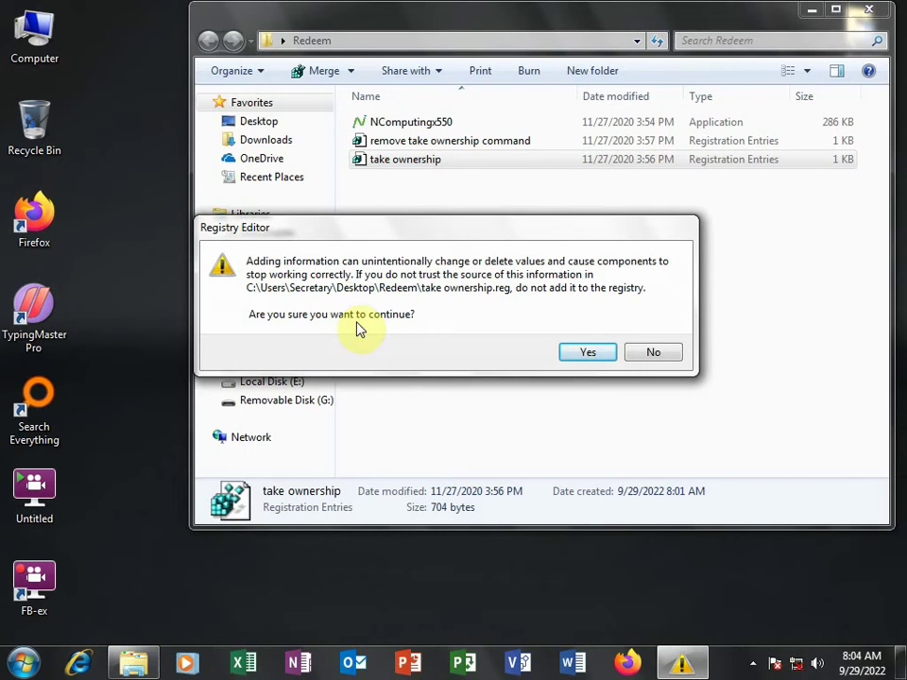
pyautogui.click(592, 357)
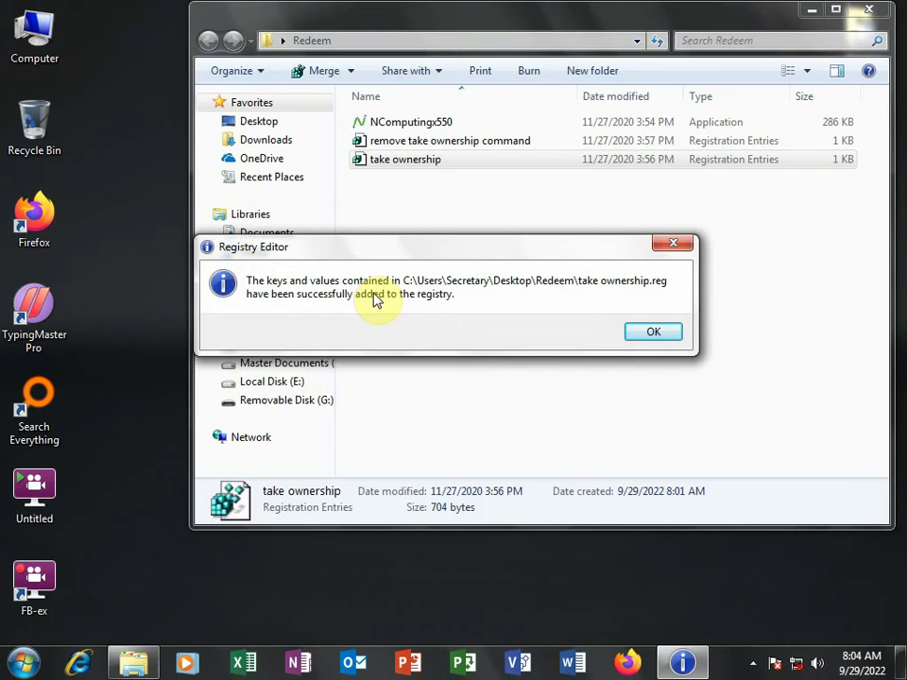
pyautogui.click(648, 335)
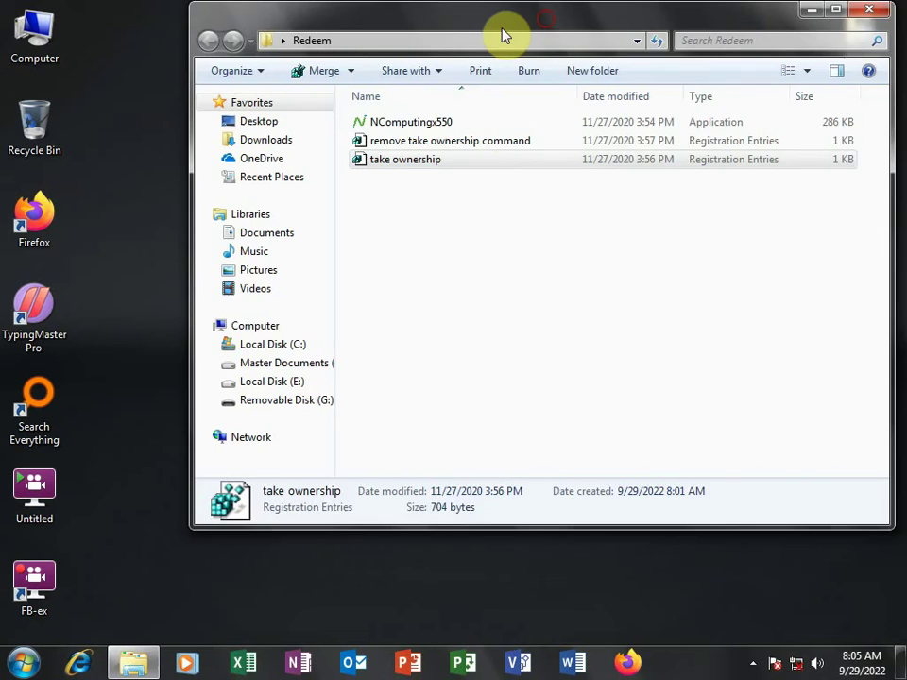
pyautogui.moveTo(502, 26); pyautogui.dragTo(427, 40)
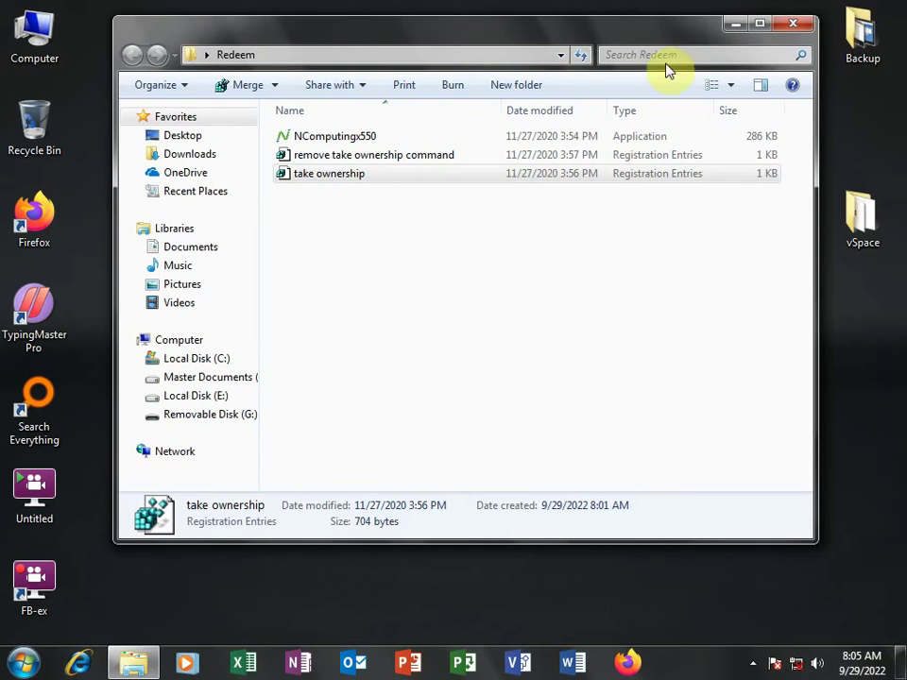
pyautogui.click(793, 26)
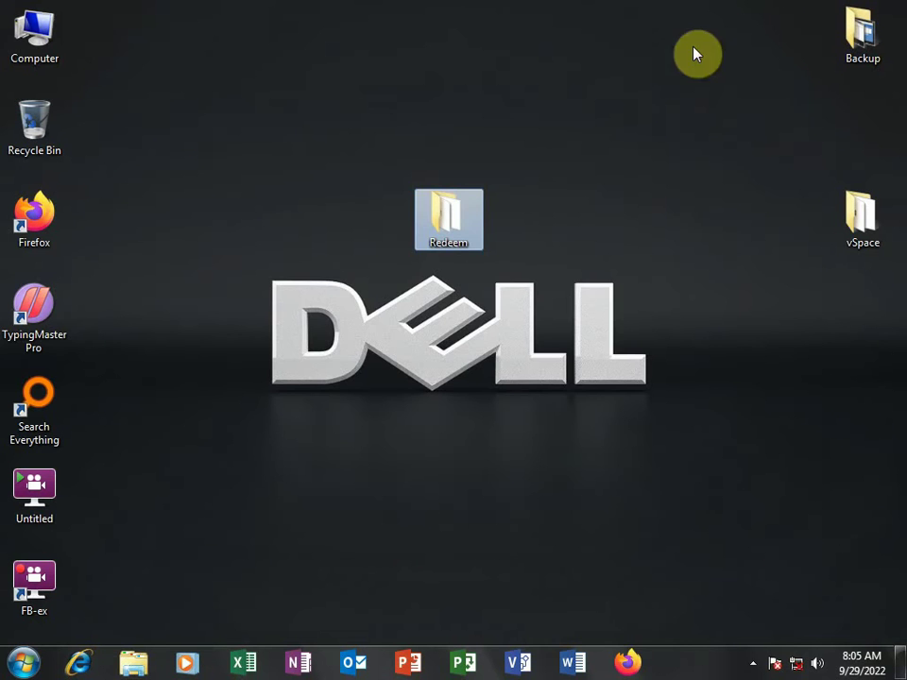
# Step: Open the NComputing vSpace folder inside C:\Program Files\NComputing
pyautogui.doubleClick(34, 28)
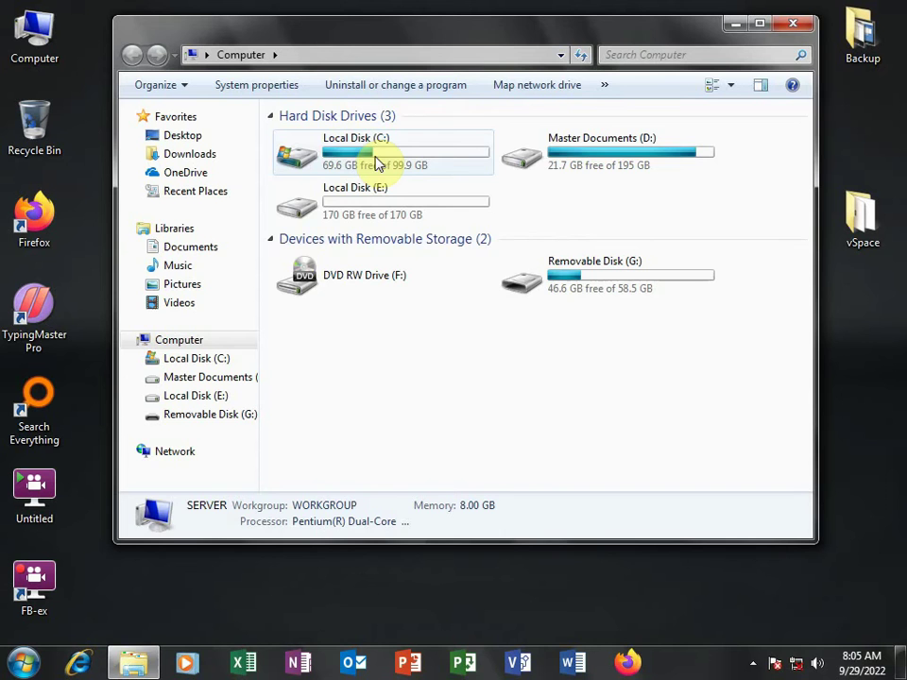
pyautogui.doubleClick(383, 162)
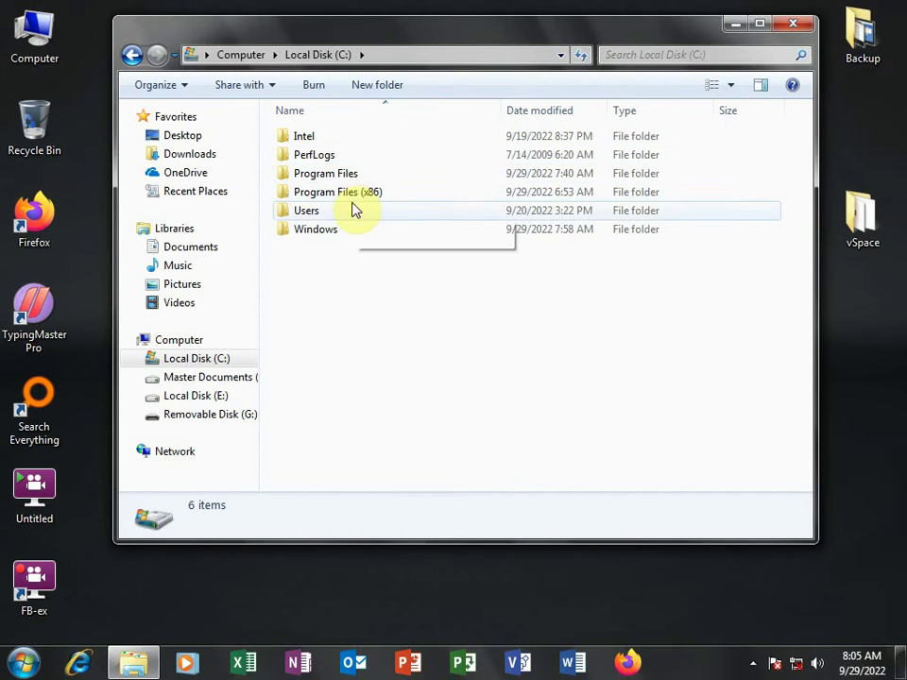
pyautogui.doubleClick(331, 179)
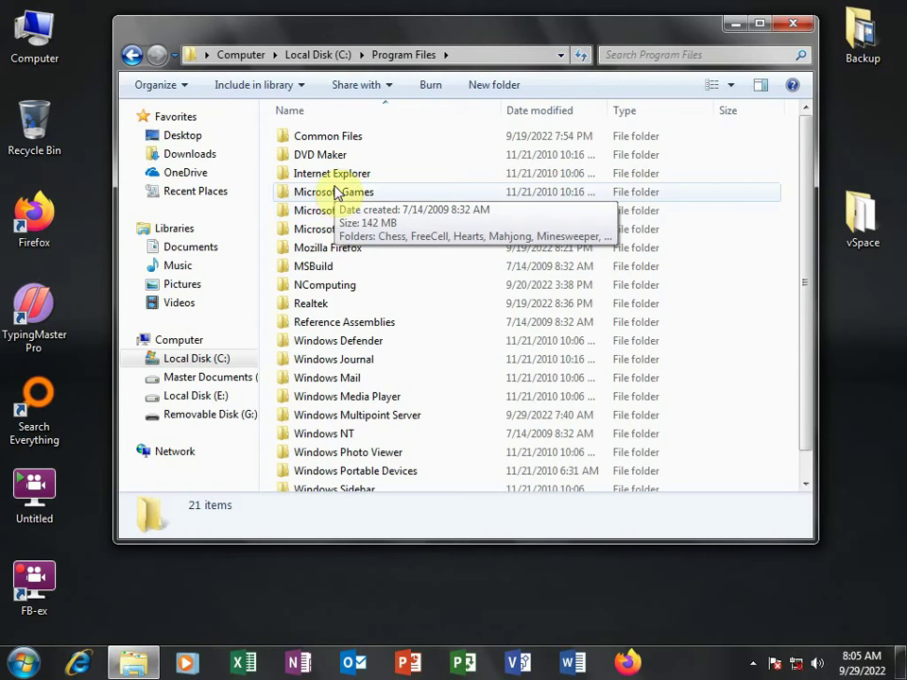
pyautogui.scroll(-1, 335, 189)
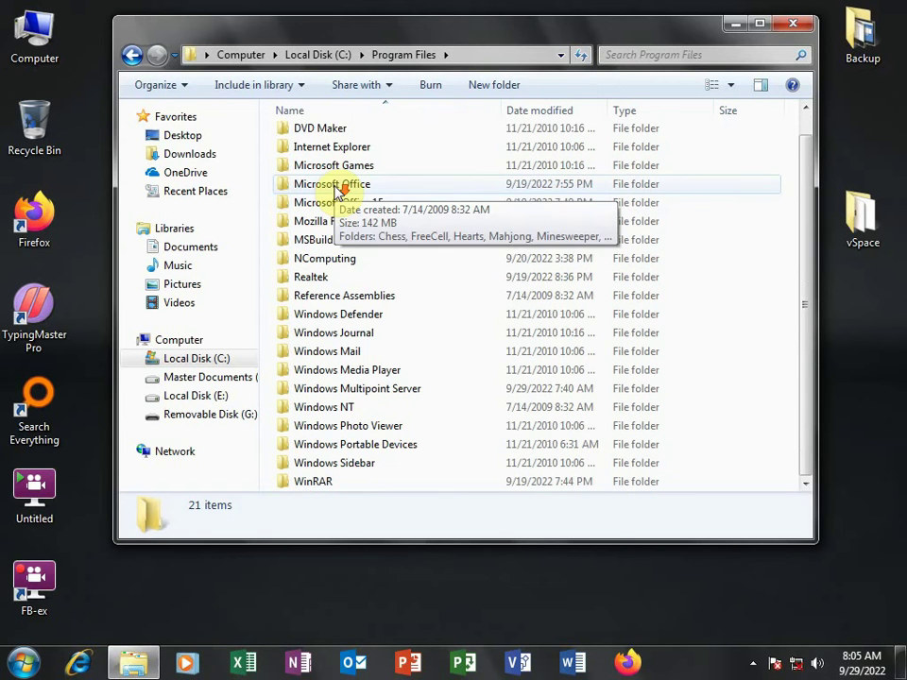
pyautogui.doubleClick(324, 260)
pyautogui.doubleClick(326, 148)
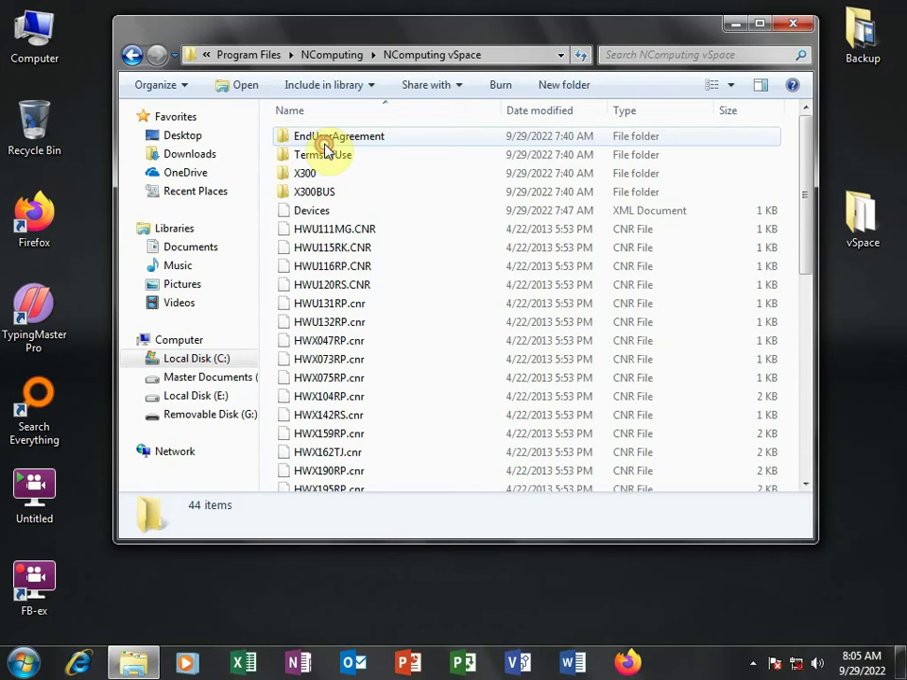
# Step: Go back to Program Files and apply Take Ownership to the NComputing folder
pyautogui.click(135, 58)
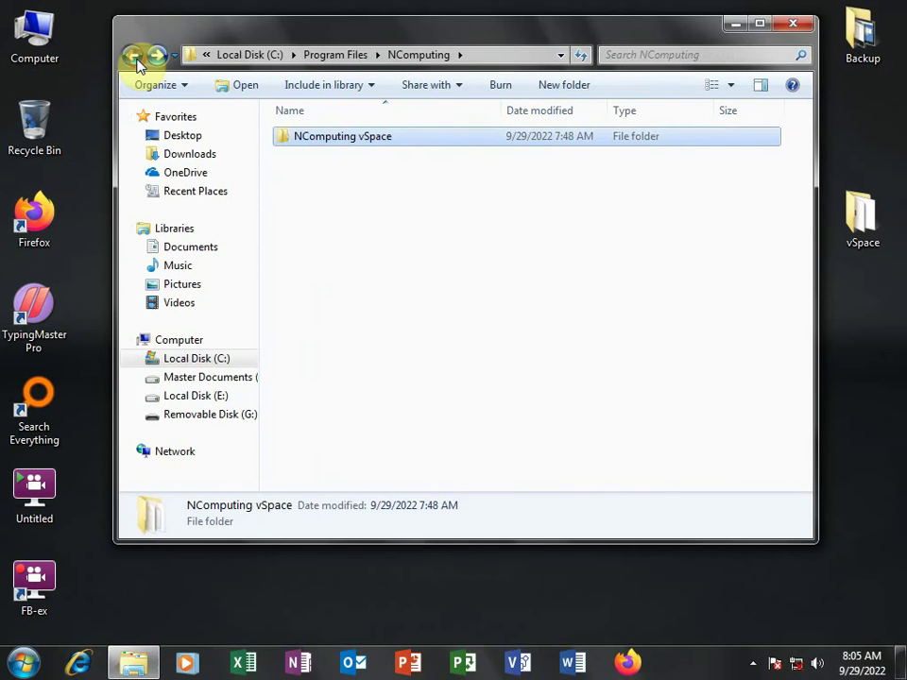
pyautogui.click(135, 59)
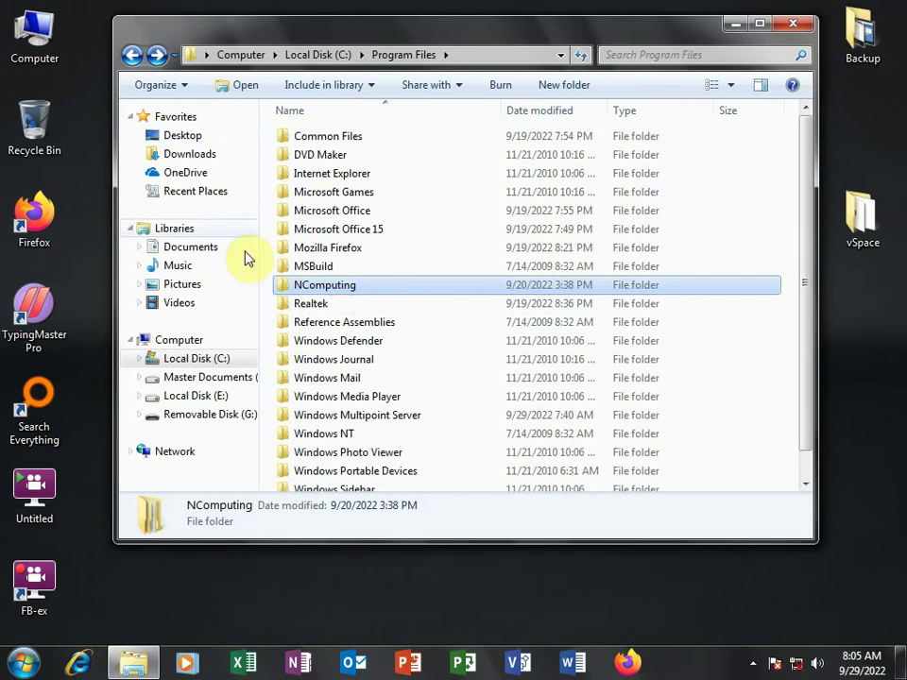
pyautogui.rightClick(320, 294)
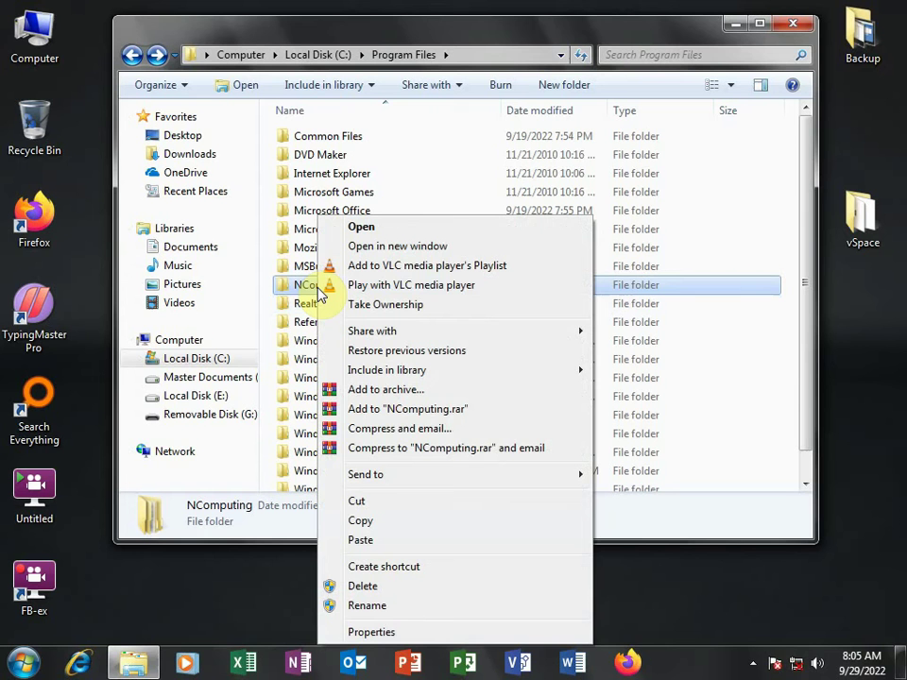
pyautogui.click(386, 305)
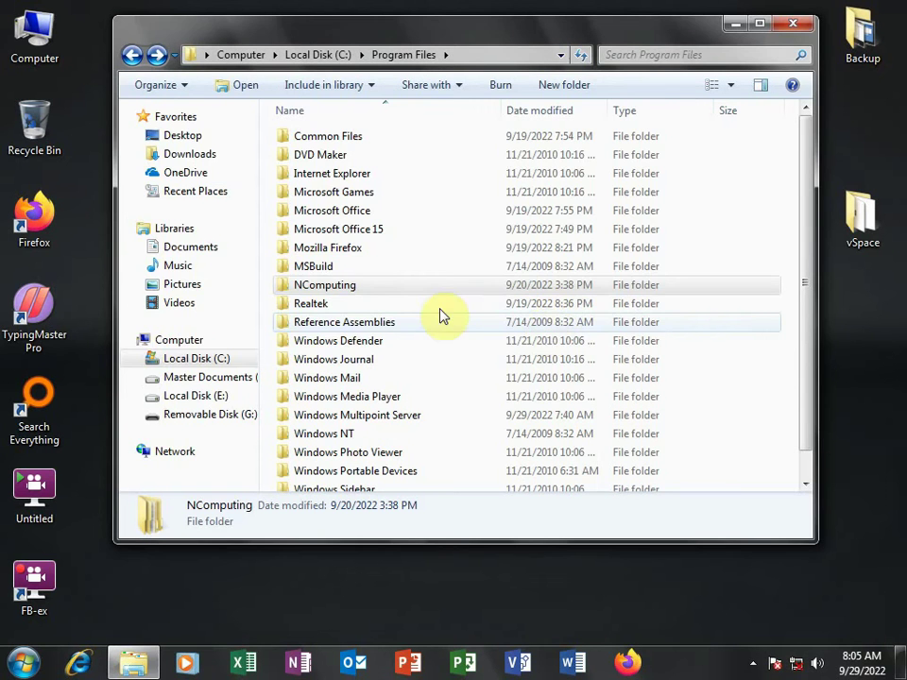
# Step: Check the contents of the NComputing folder and its NComputing vSpace subfolder, and close the window
pyautogui.click(335, 289)
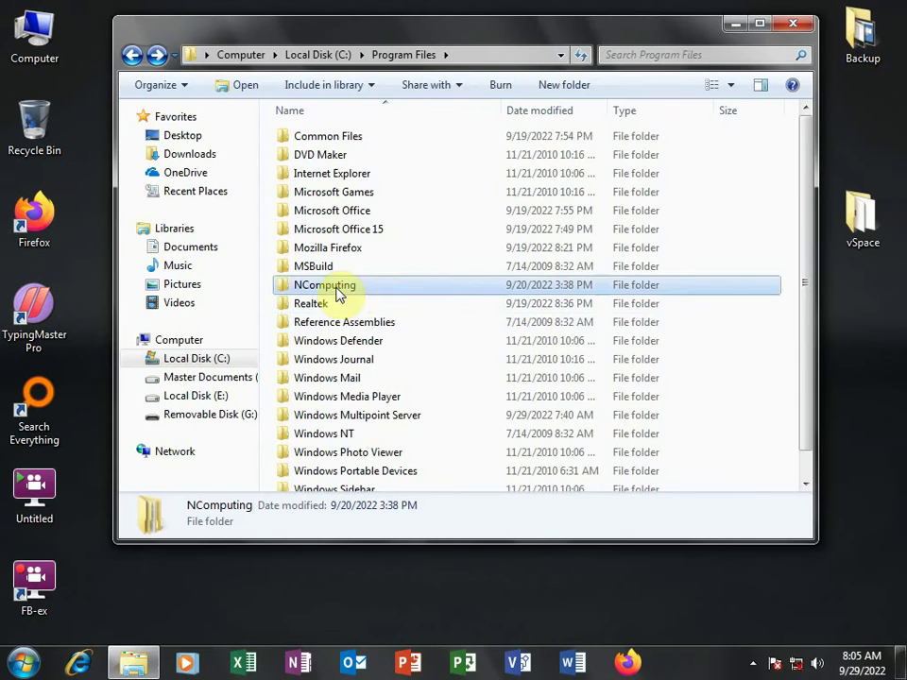
pyautogui.doubleClick(337, 295)
pyautogui.doubleClick(334, 147)
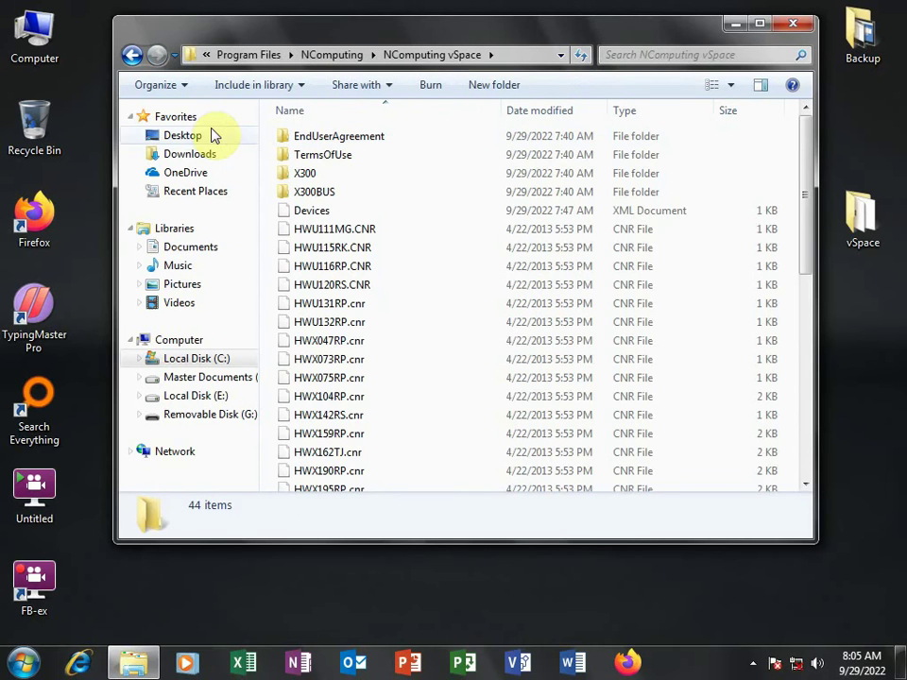
pyautogui.click(132, 54)
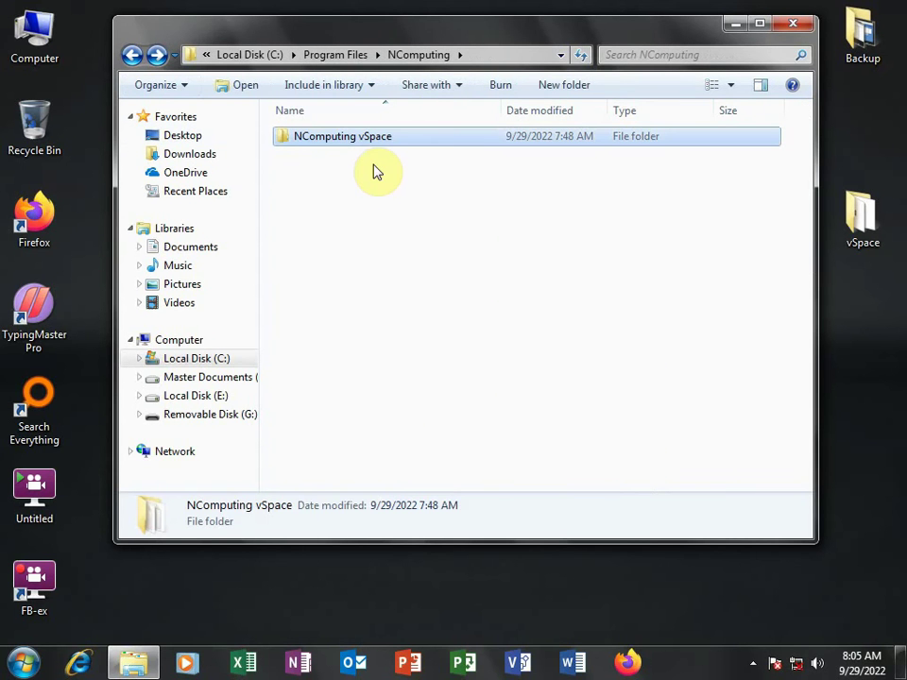
pyautogui.click(794, 24)
pyautogui.rightClick(554, 127)
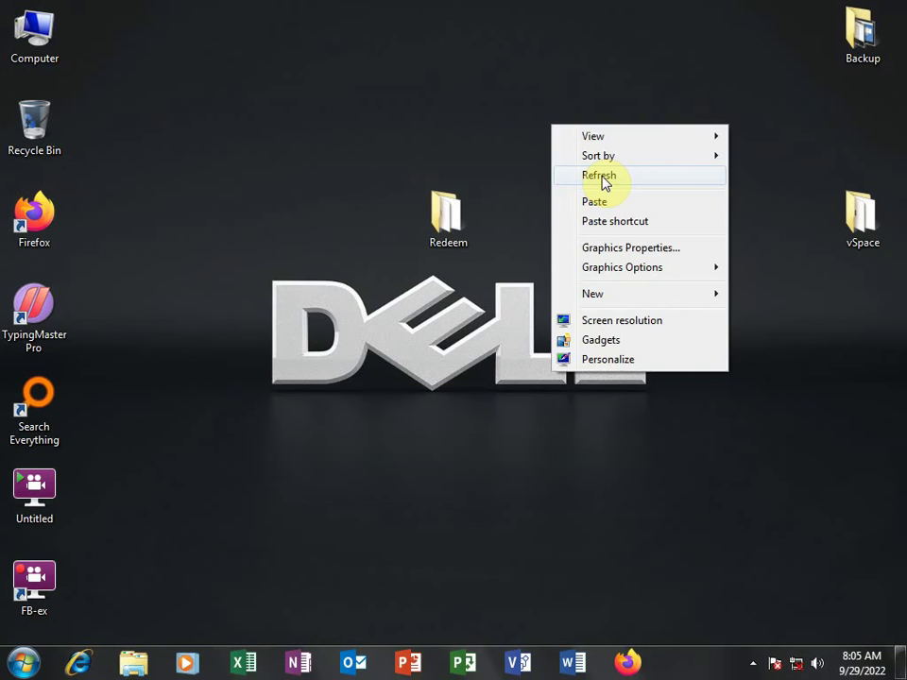
pyautogui.click(602, 177)
pyautogui.rightClick(602, 176)
pyautogui.click(634, 224)
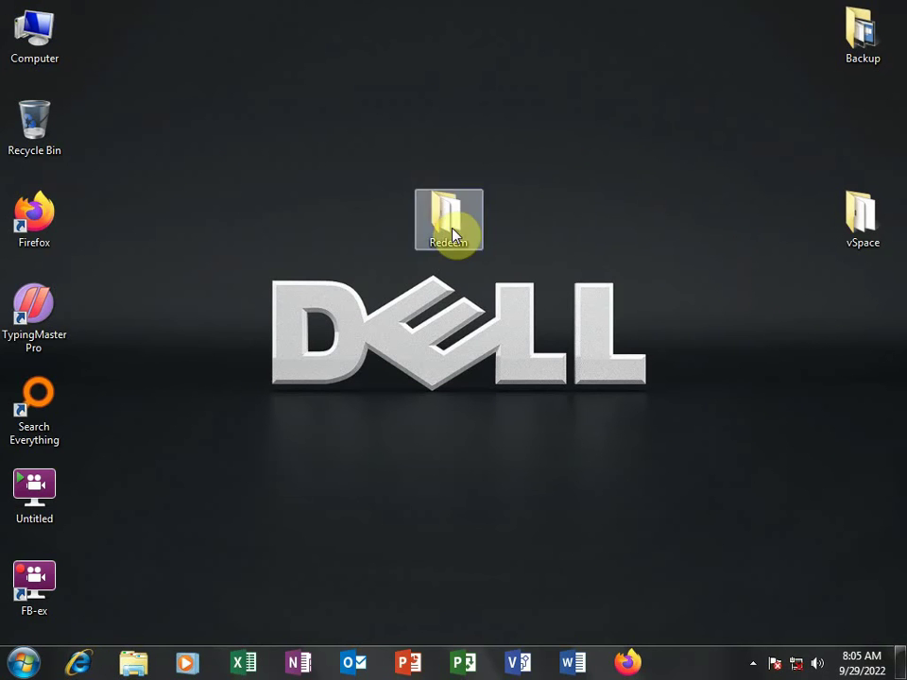
# Step: Copy the NComputingx550 application from the desktop's Redeem folder
pyautogui.doubleClick(451, 229)
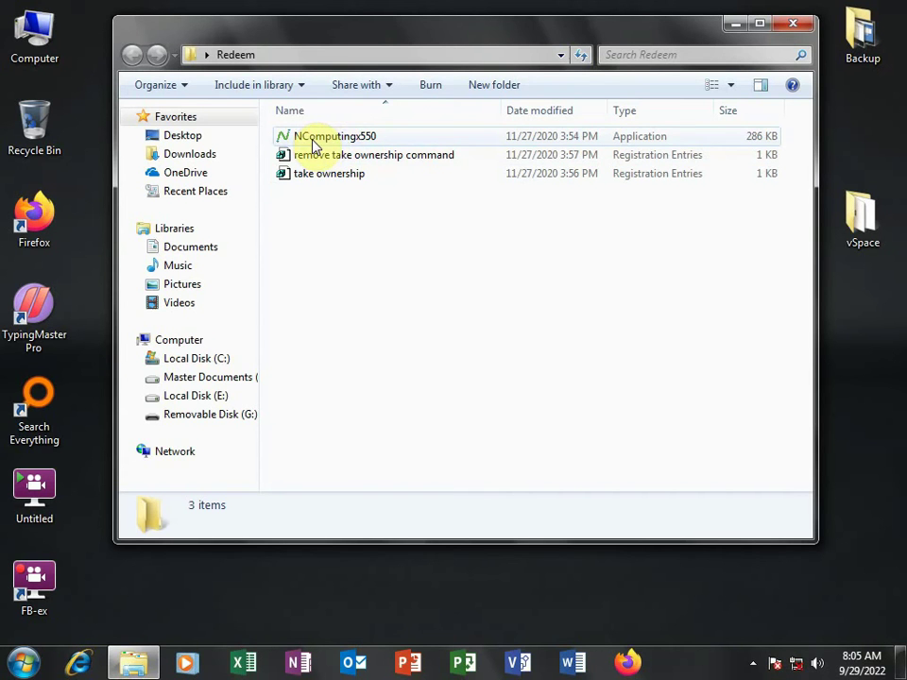
pyautogui.click(346, 143)
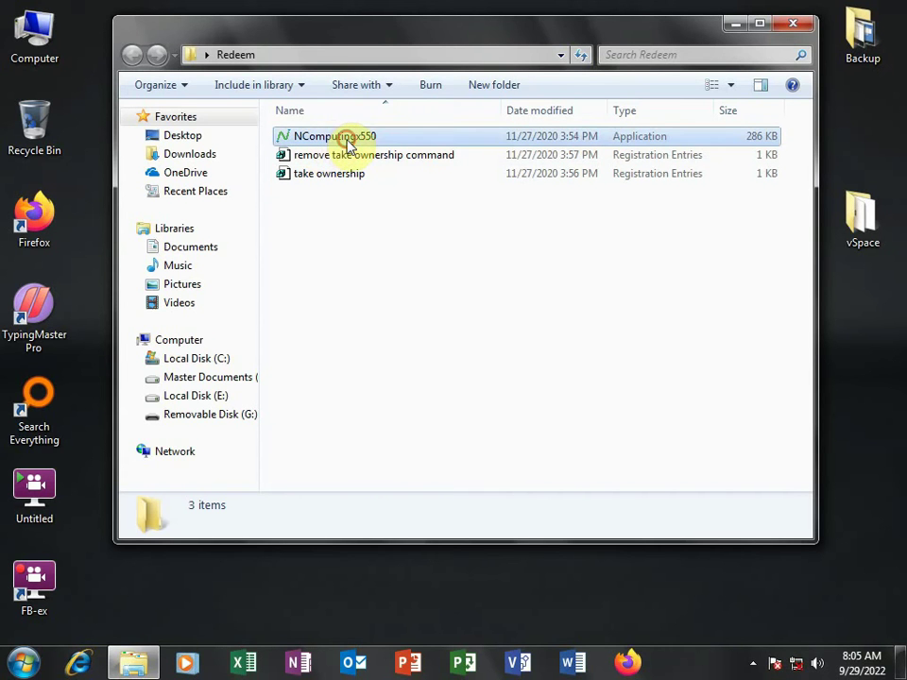
pyautogui.rightClick(341, 141)
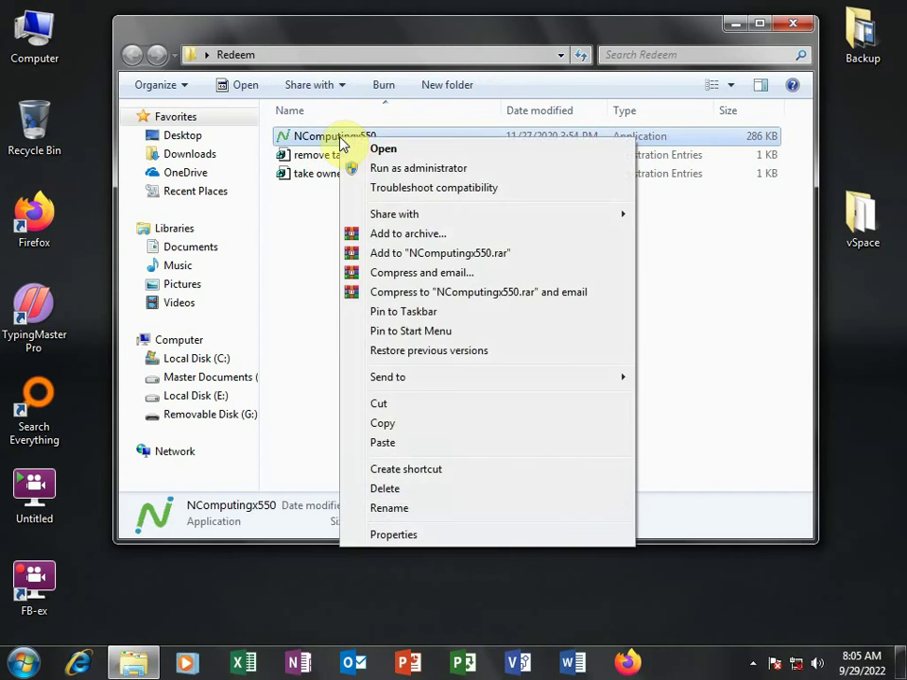
pyautogui.click(394, 426)
# Step: Open the Startup programs folder and paste the copied NComputingx550 application into it
pyautogui.click(24, 664)
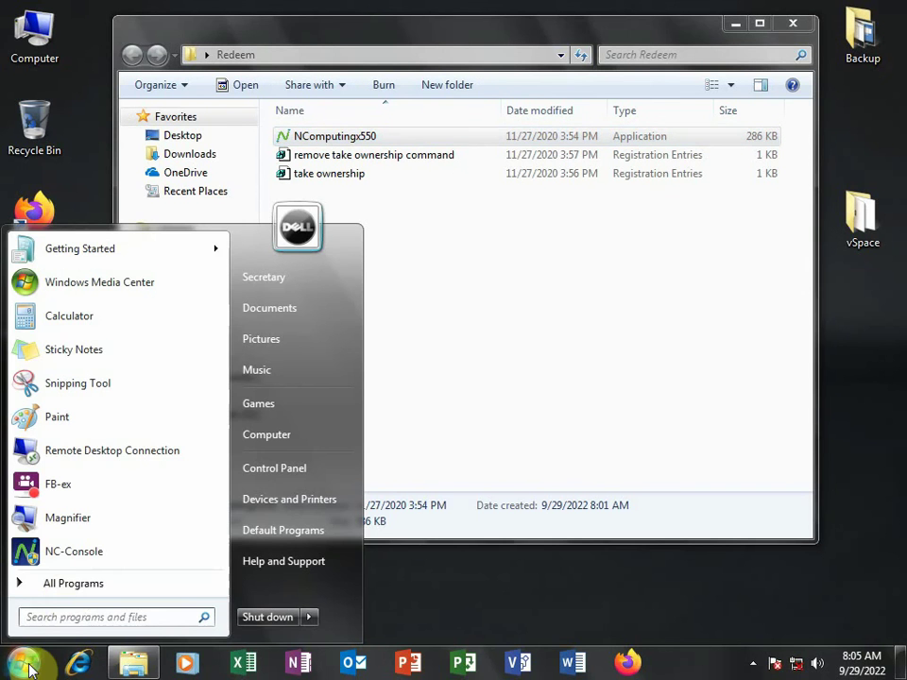
pyautogui.click(52, 584)
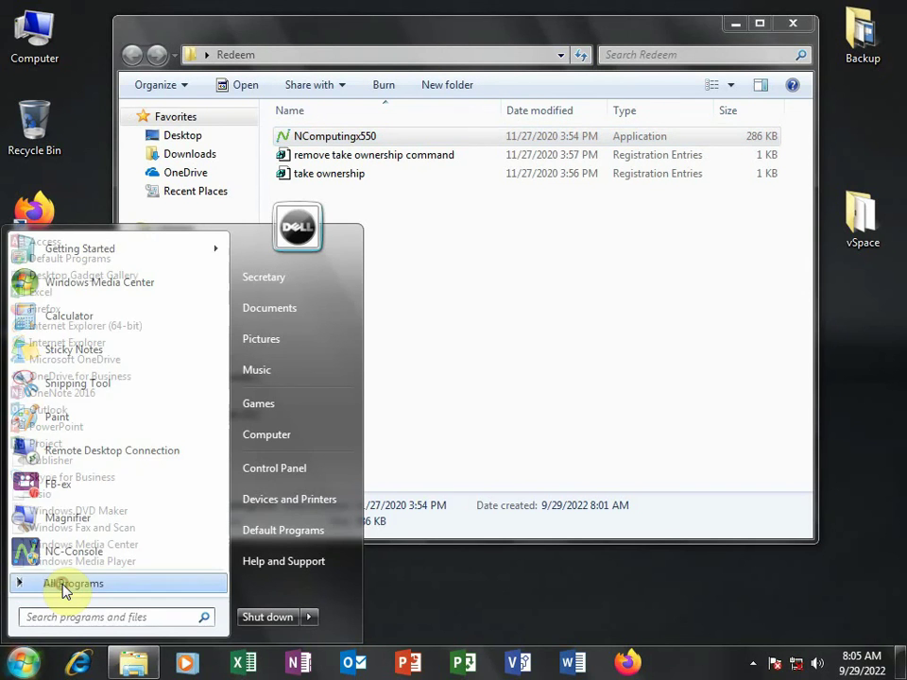
pyautogui.scroll(-5, 85, 544)
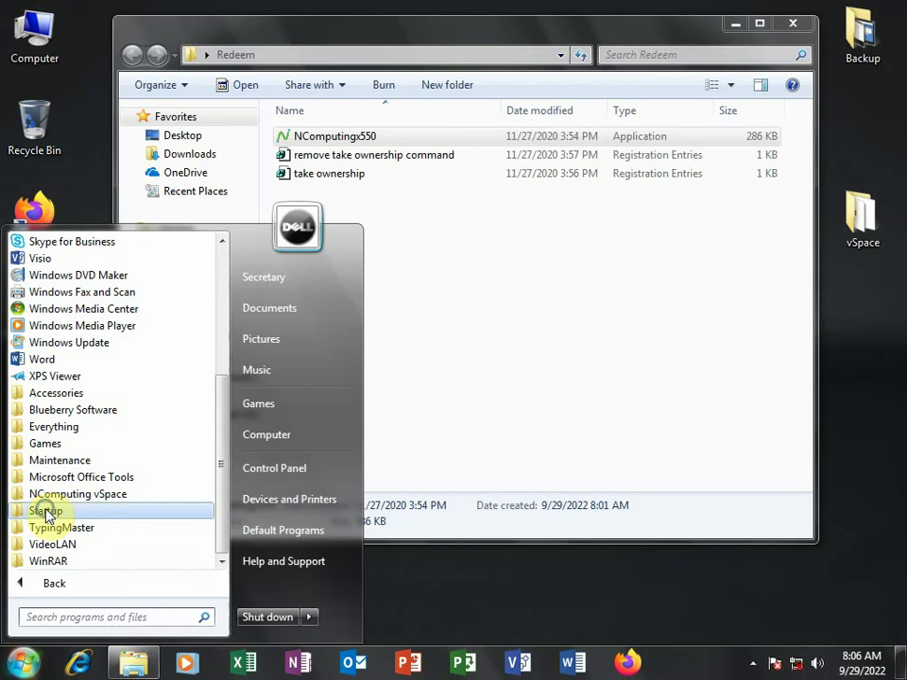
pyautogui.rightClick(46, 515)
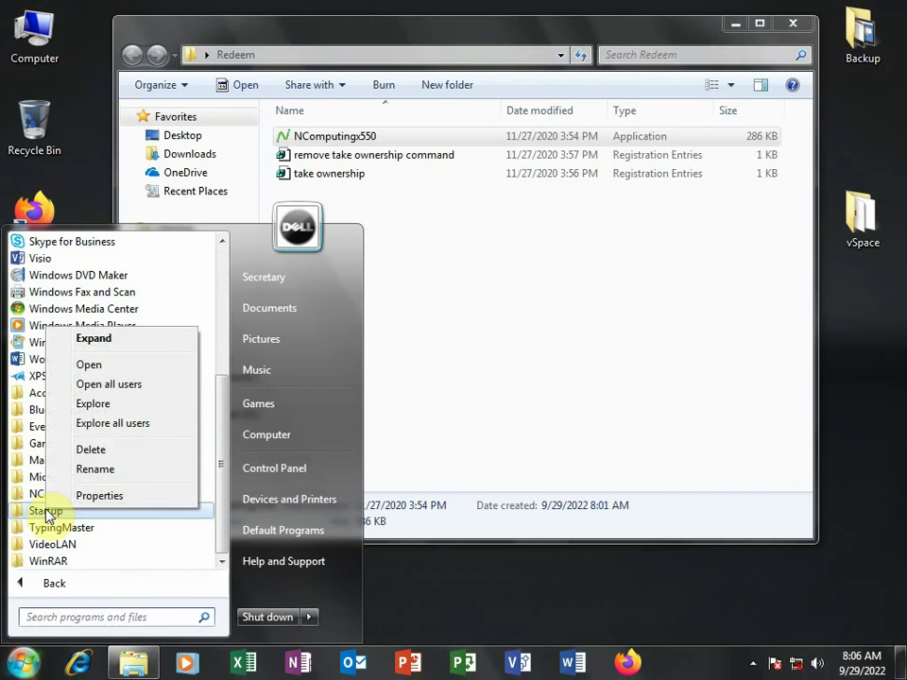
pyautogui.click(90, 365)
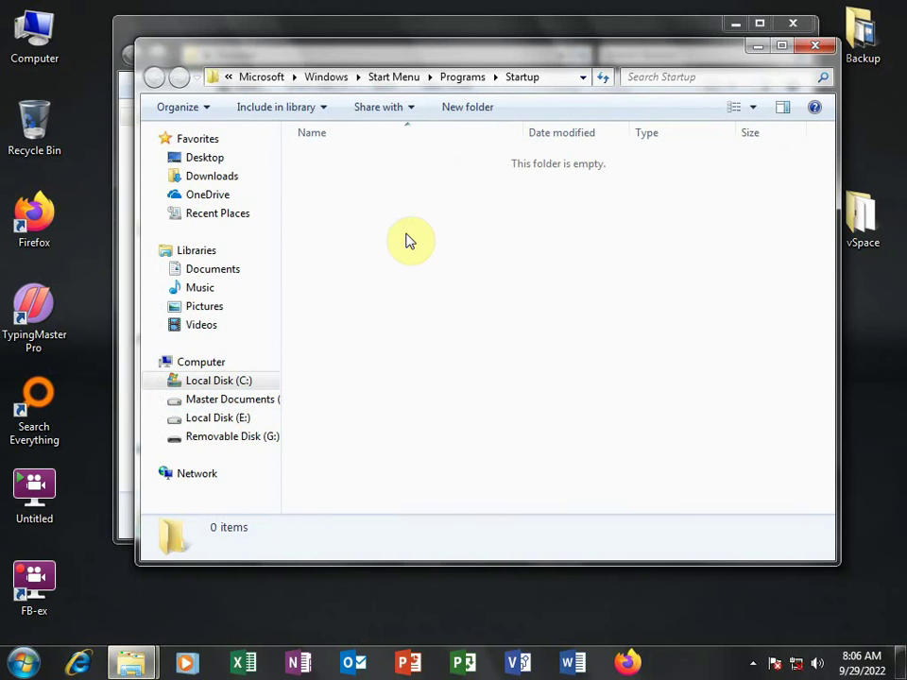
pyautogui.rightClick(407, 238)
pyautogui.click(456, 358)
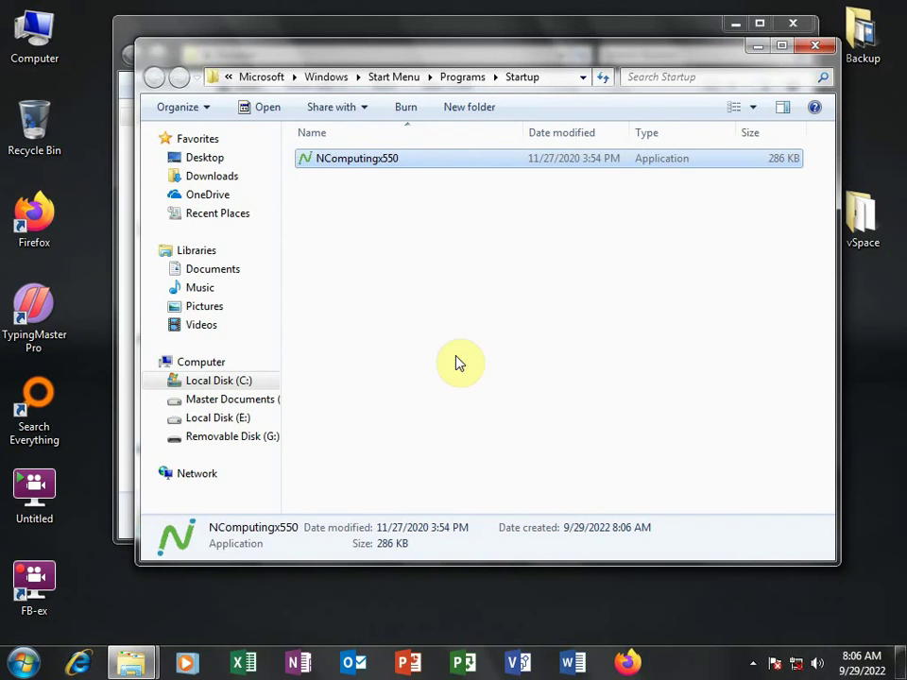
# Step: Move the Startup folder window clear of the Redeem window and run its NComputingx550 application as administrator
pyautogui.moveTo(458, 66); pyautogui.dragTo(481, 293)
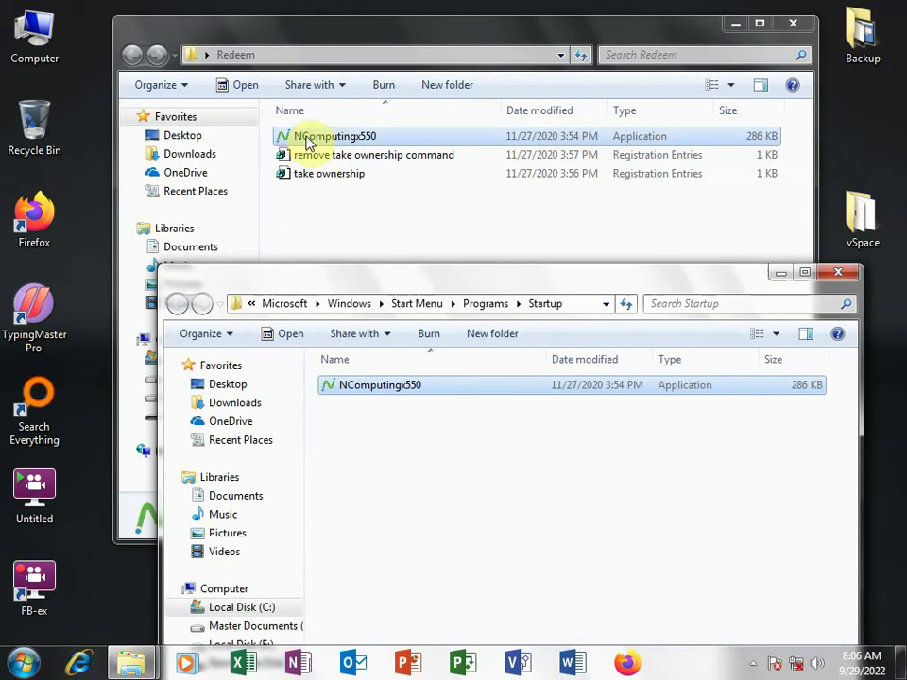
pyautogui.moveTo(405, 274); pyautogui.dragTo(370, 182)
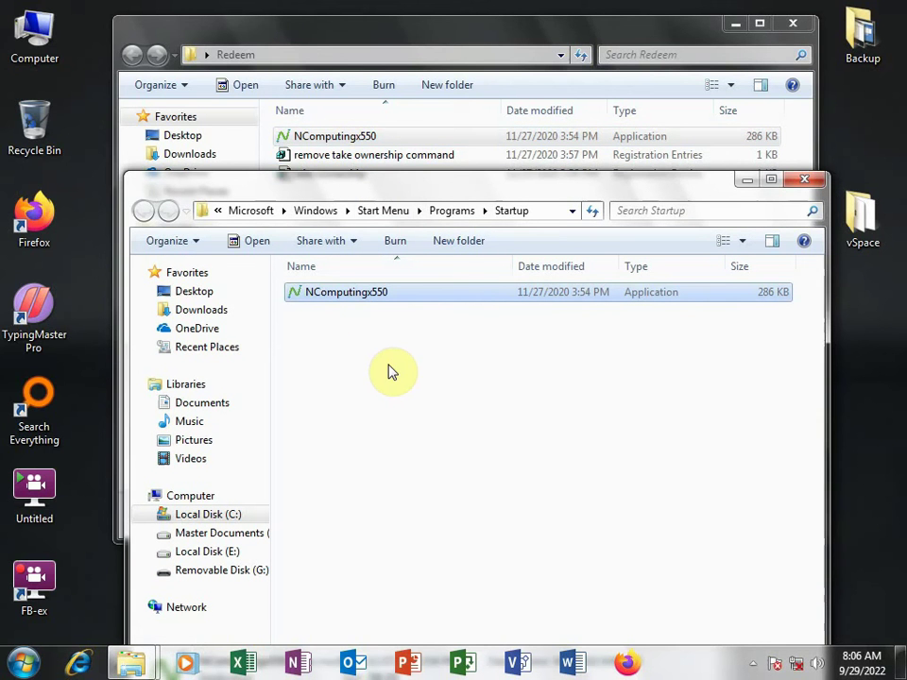
pyautogui.rightClick(347, 300)
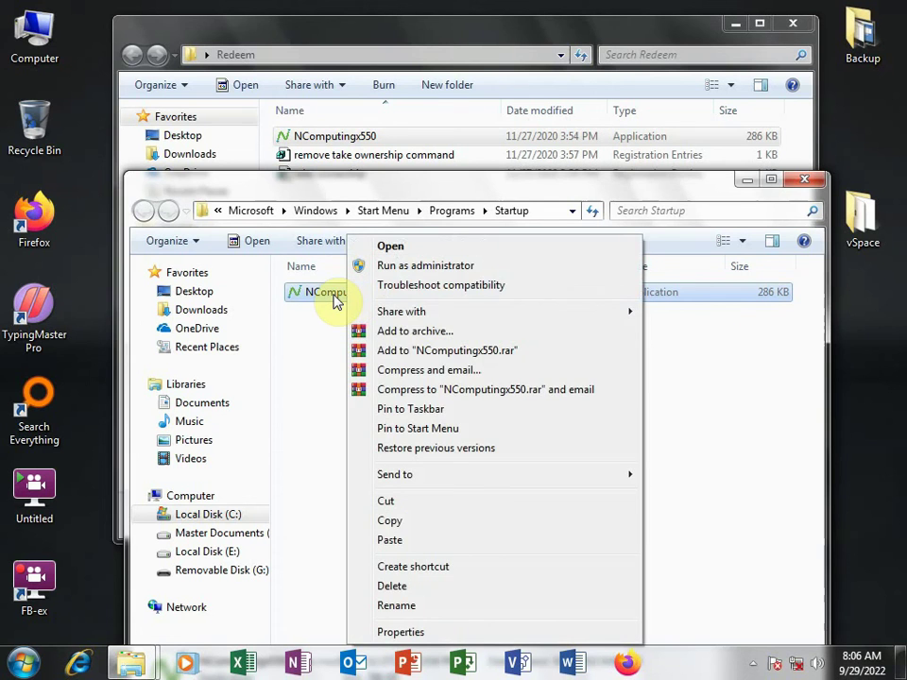
pyautogui.click(411, 265)
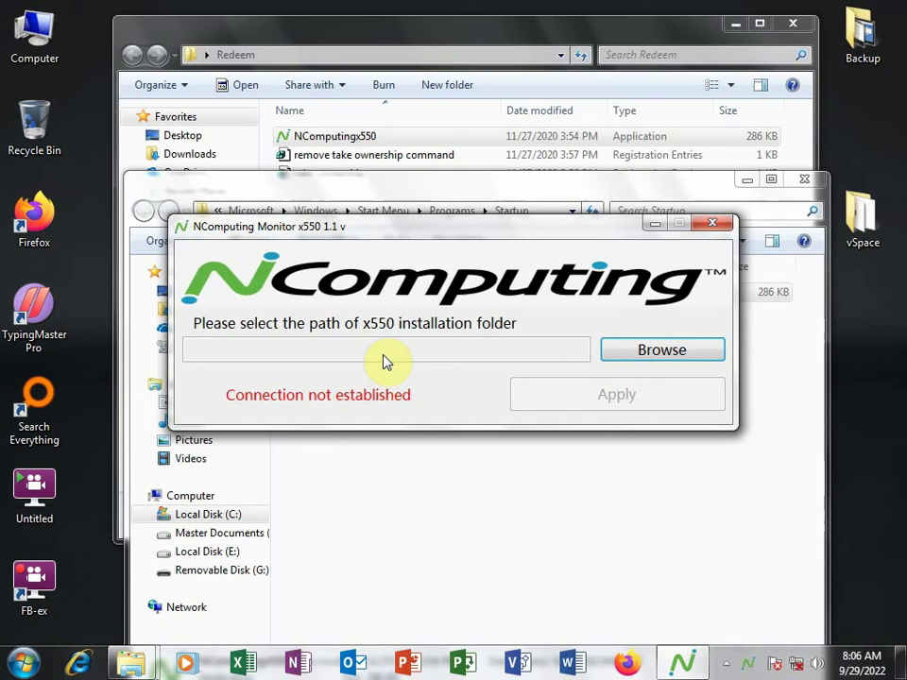
# Step: Start browsing for the x550 installation folder, dismiss the entry point error, and expand Computer, Local Disk (C:) and Program Files
pyautogui.click(646, 356)
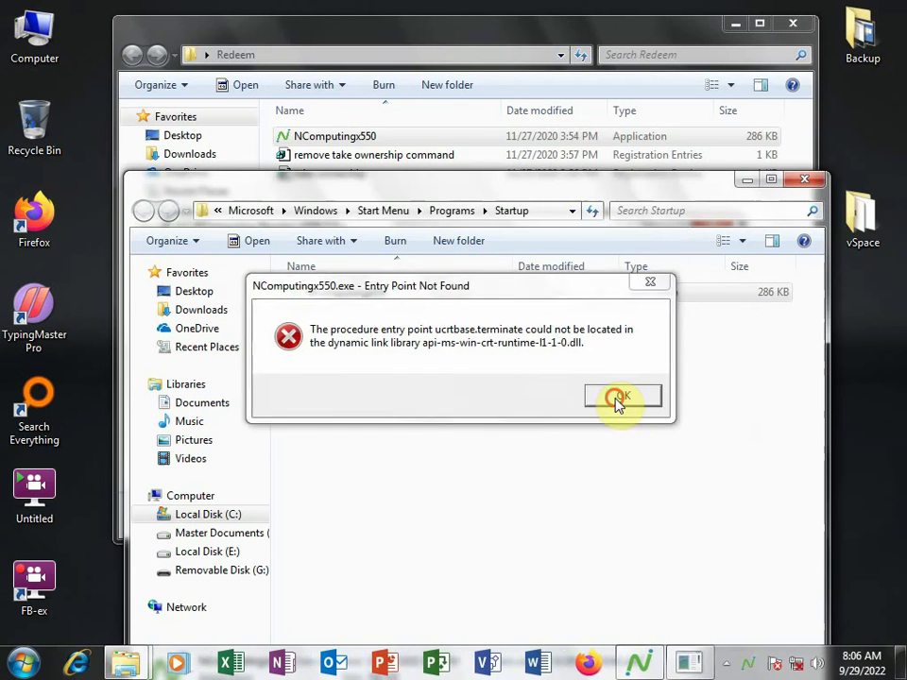
pyautogui.click(618, 397)
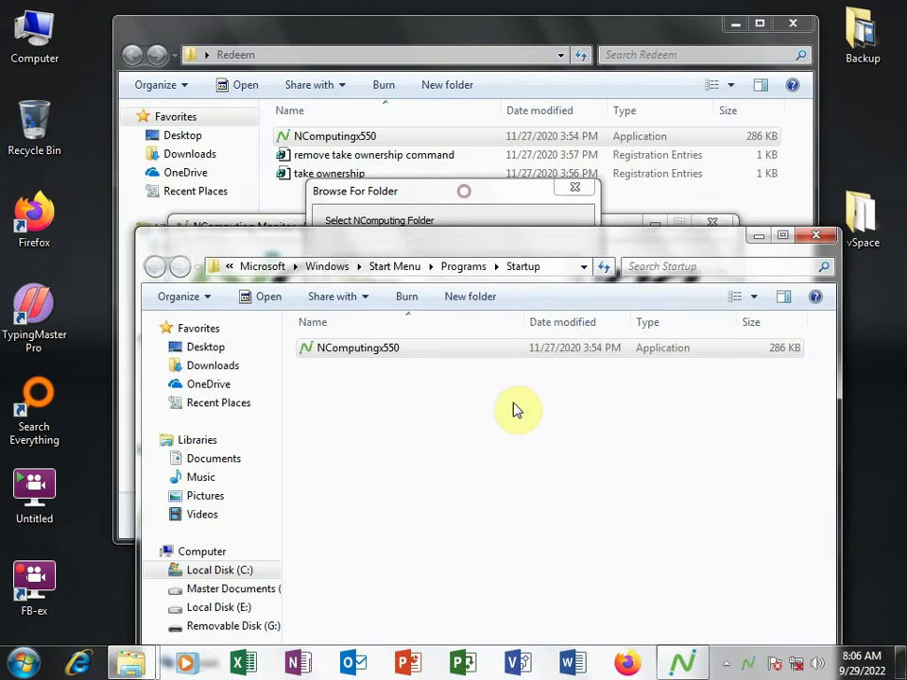
pyautogui.moveTo(455, 195); pyautogui.dragTo(456, 110)
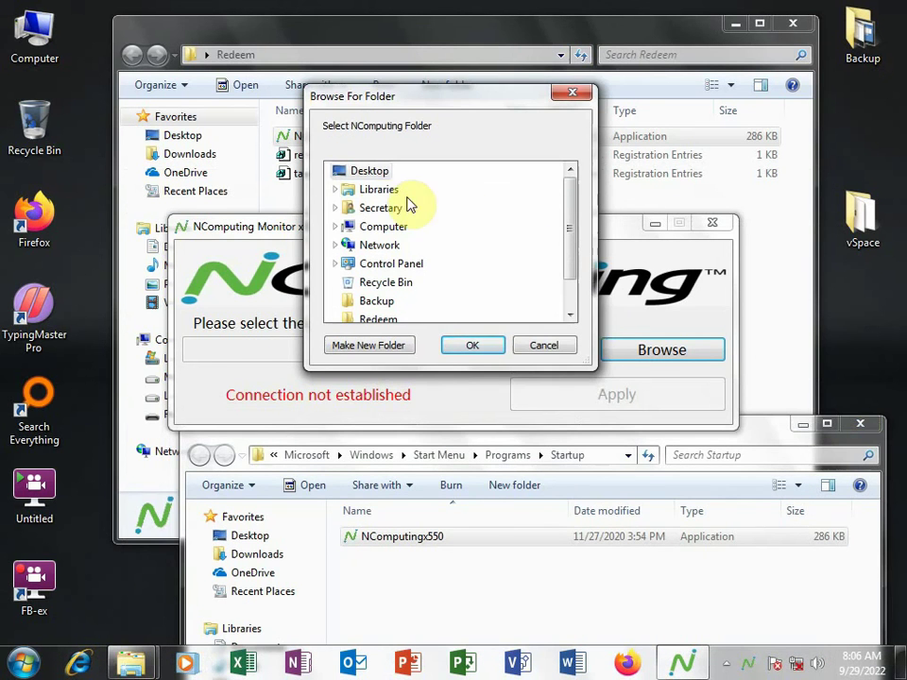
pyautogui.moveTo(572, 251); pyautogui.dragTo(492, 246)
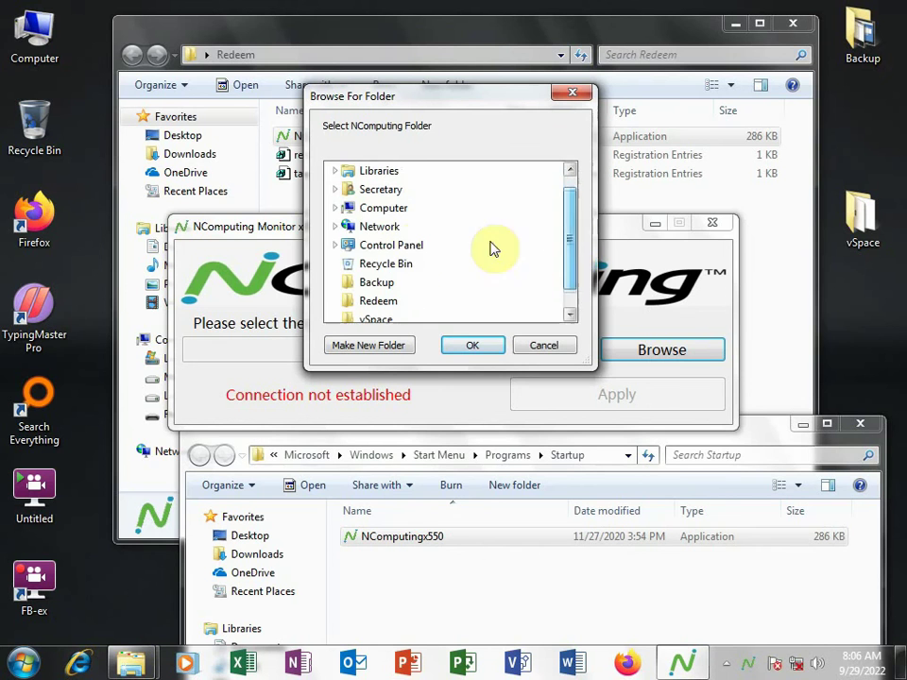
pyautogui.click(335, 208)
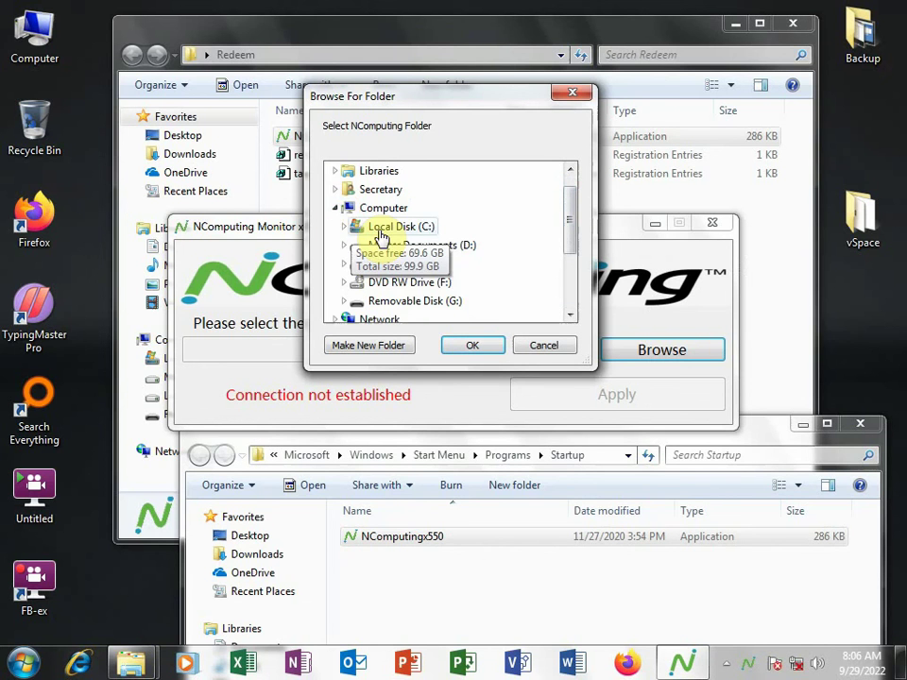
pyautogui.click(345, 229)
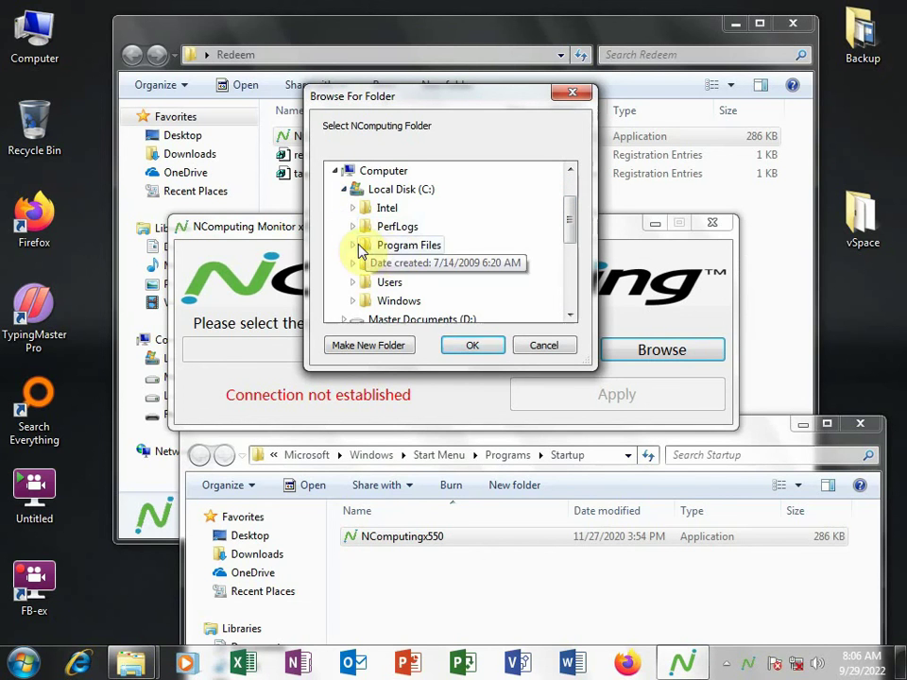
pyautogui.click(358, 248)
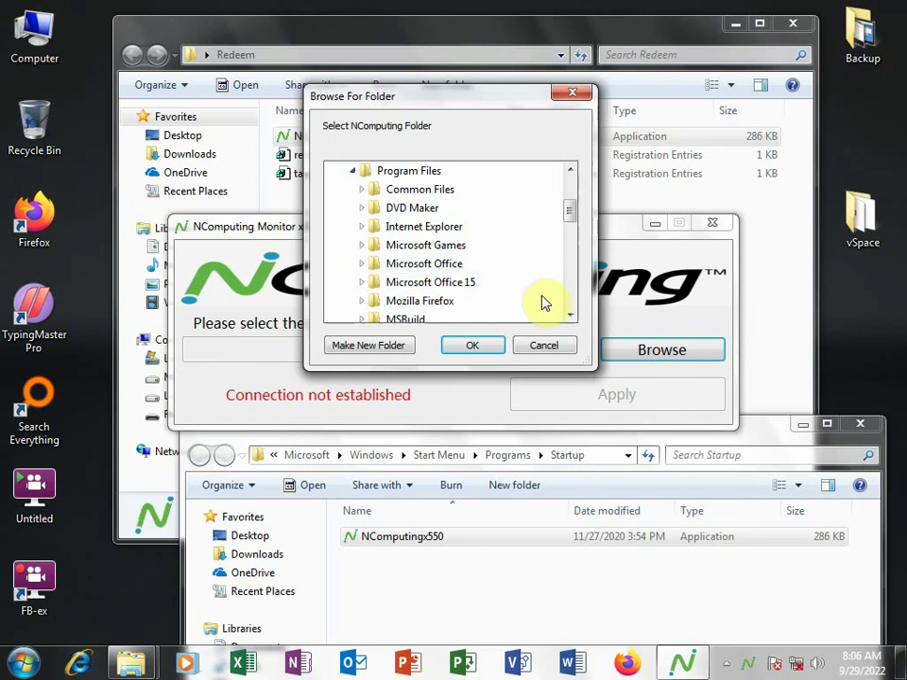
# Step: Choose the NComputing vSpace subfolder inside NComputing as the x550 installation path and apply it
pyautogui.click(570, 315)
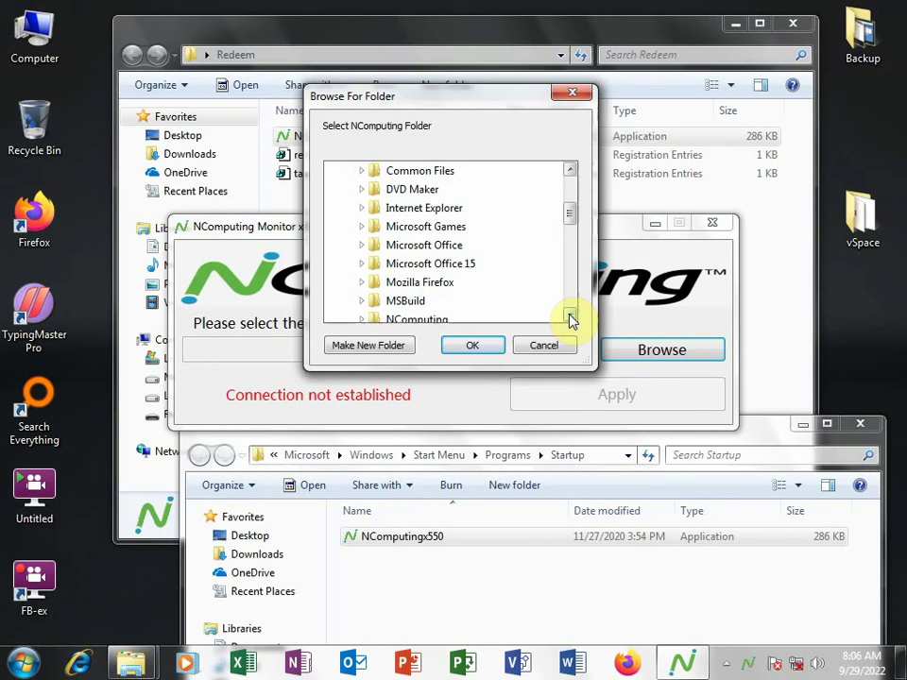
pyautogui.click(570, 317)
pyautogui.click(570, 316)
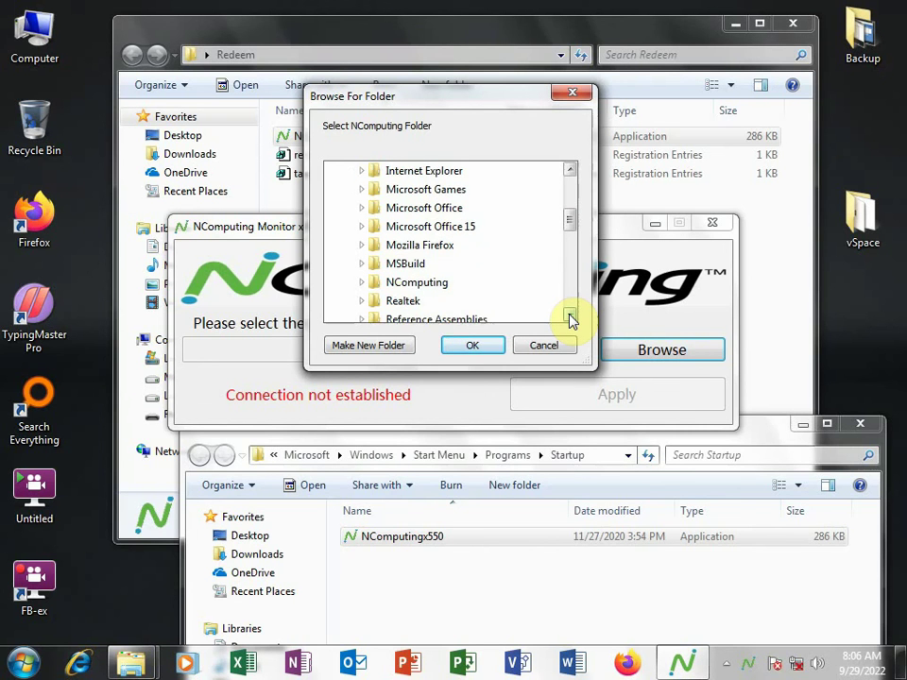
pyautogui.click(360, 283)
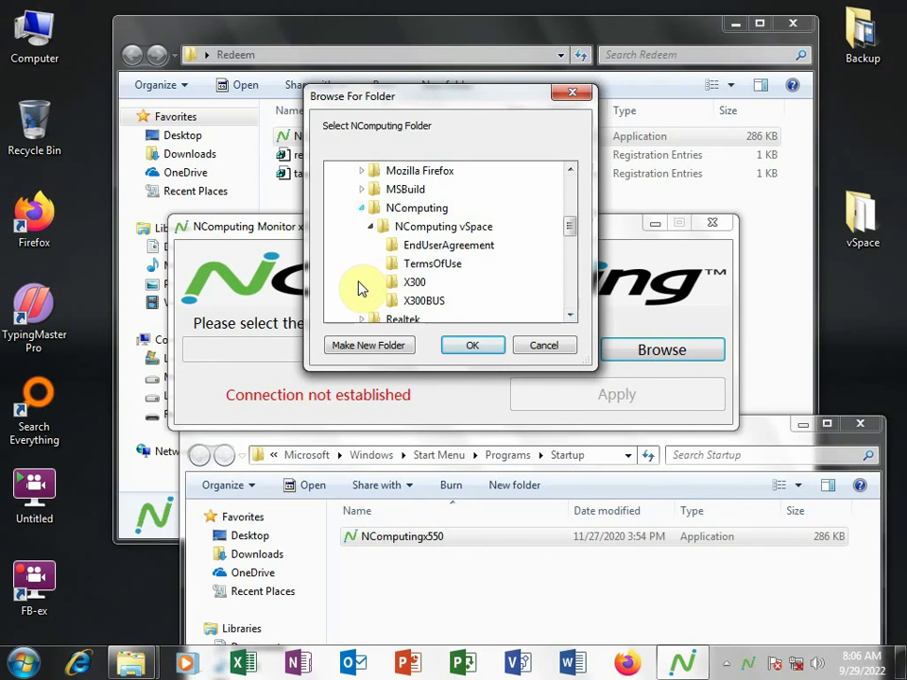
pyautogui.click(436, 233)
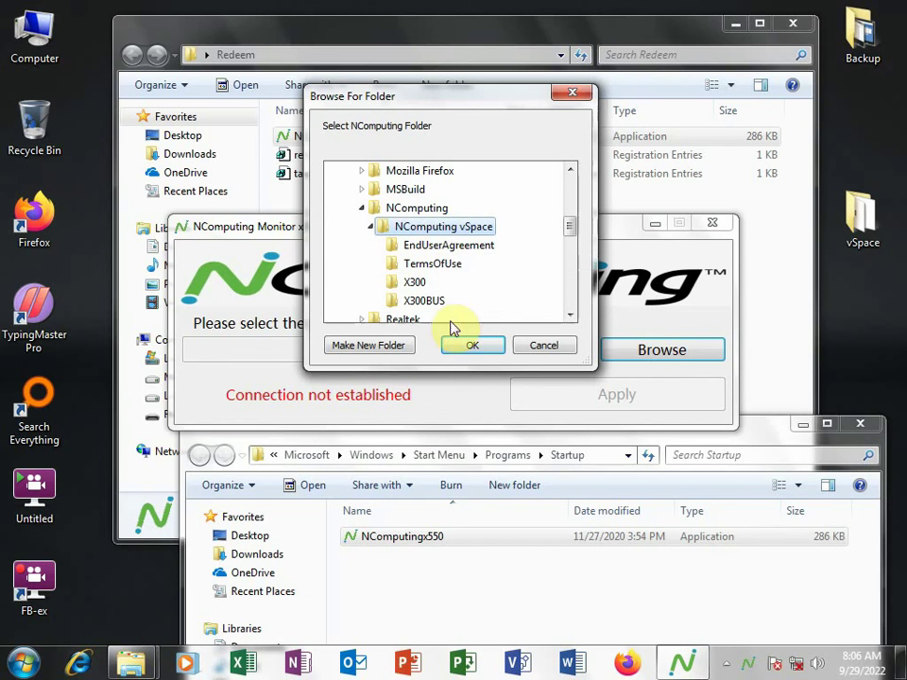
pyautogui.click(472, 347)
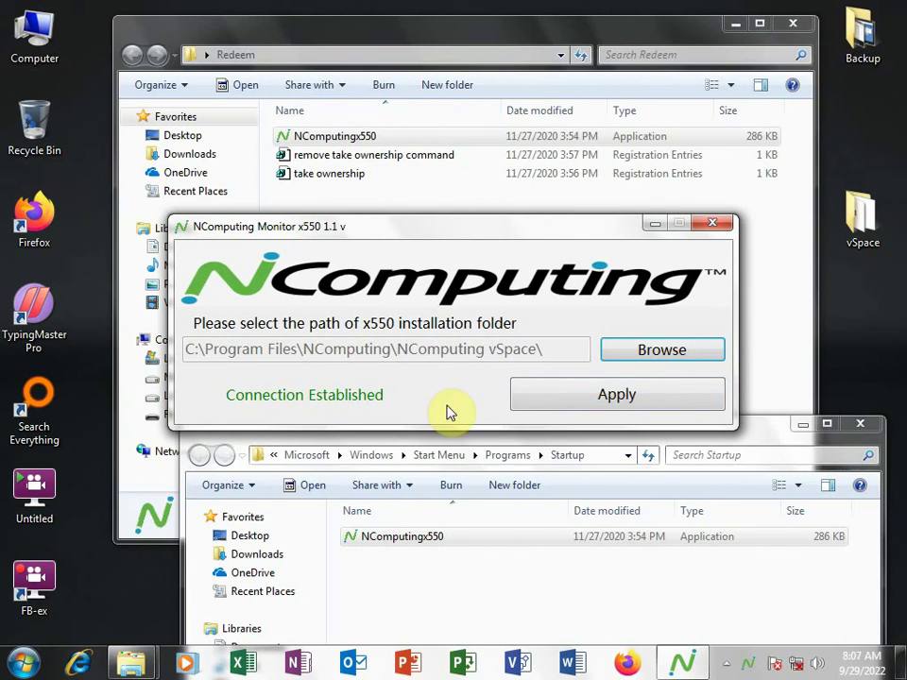
pyautogui.click(605, 396)
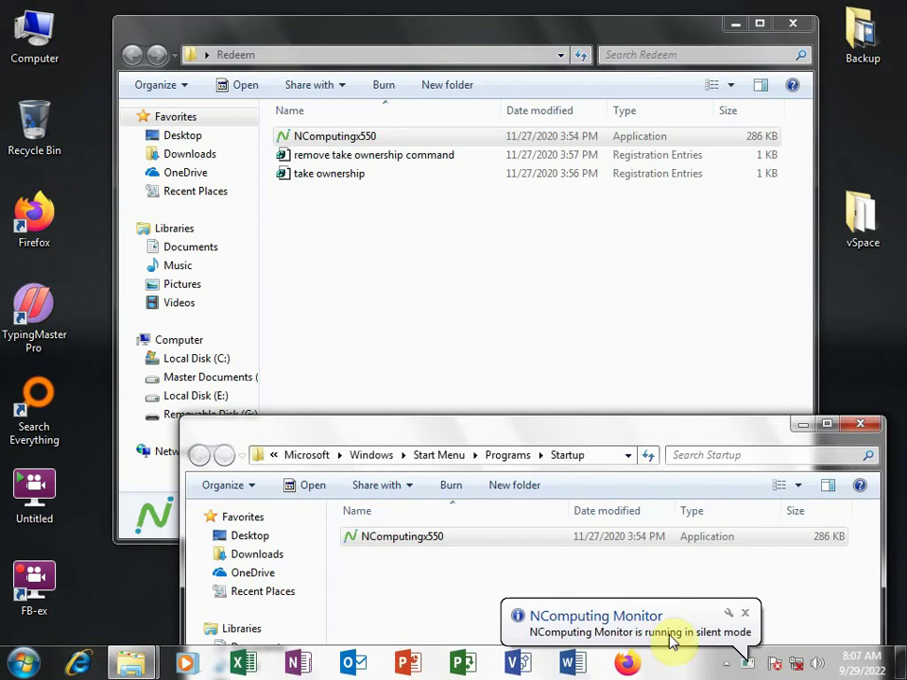
# Step: Close the Startup and Redeem folder windows and refresh the desktop twice
pyautogui.click(868, 428)
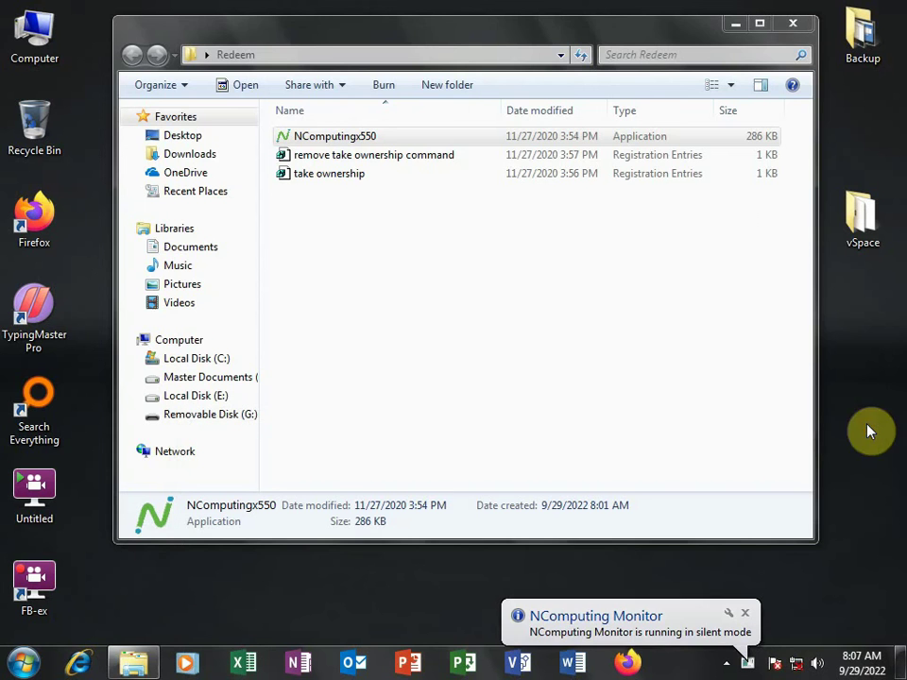
pyautogui.click(797, 24)
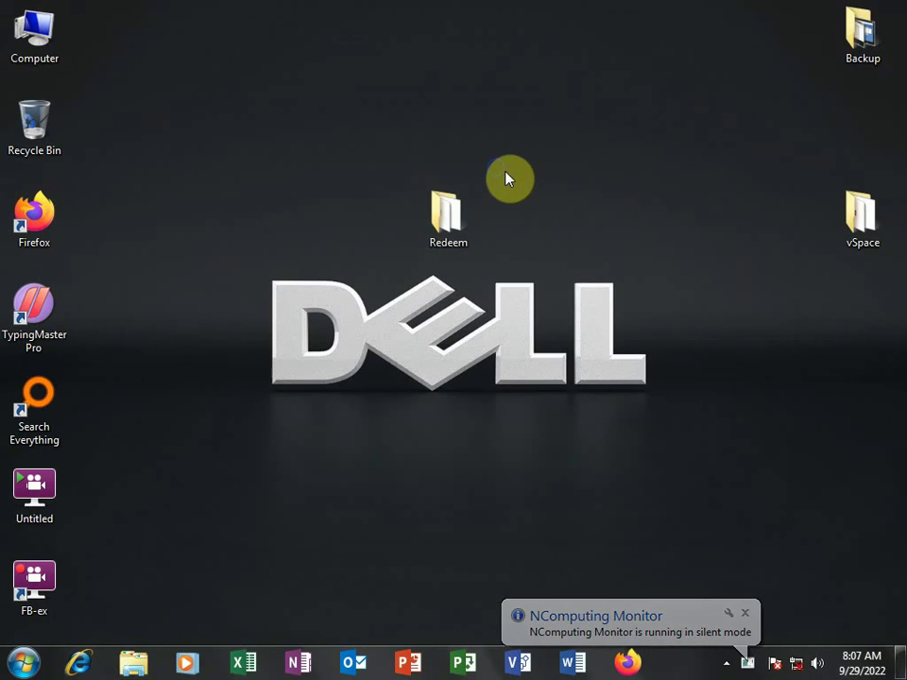
pyautogui.rightClick(503, 172)
pyautogui.click(547, 218)
pyautogui.rightClick(577, 139)
pyautogui.click(624, 195)
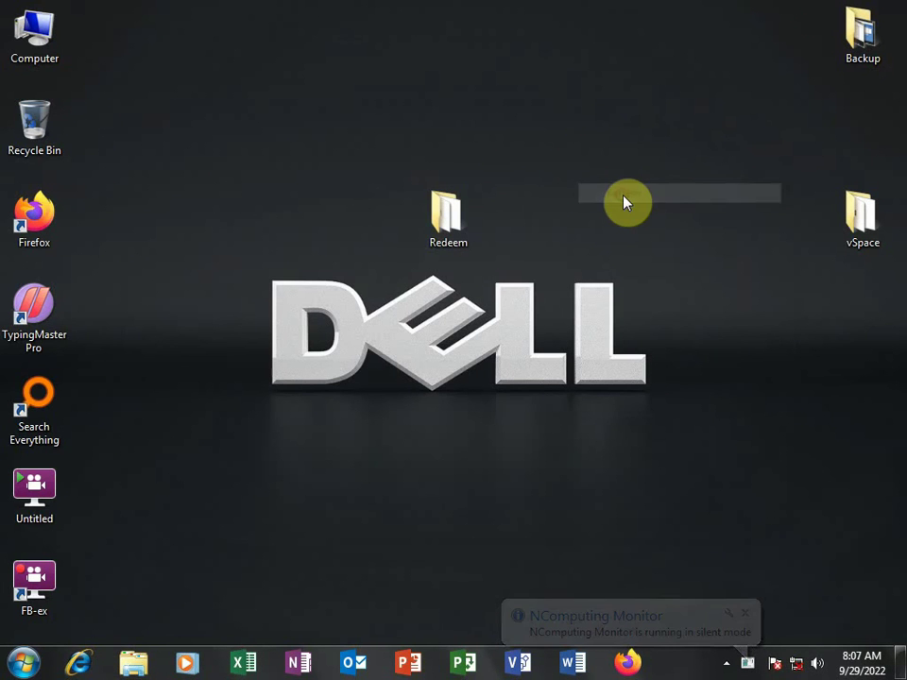